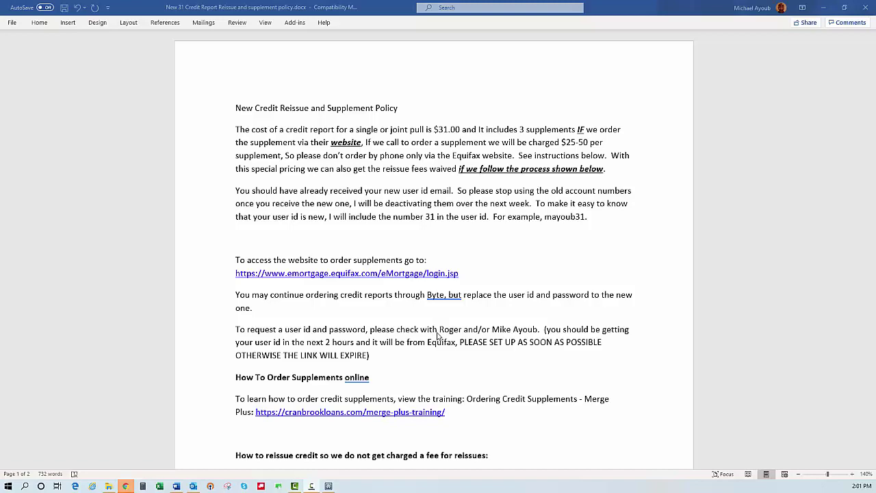
Step: Read the credit report policy's trimerge cost example and the Advcredit.com soft pull instructions on page 2
scroll(438, 335, down, 15)
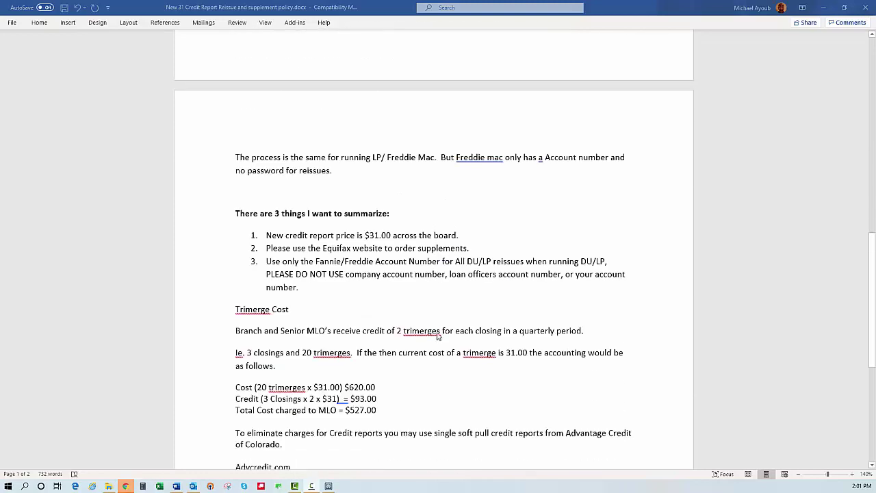
scroll(438, 335, down, 2)
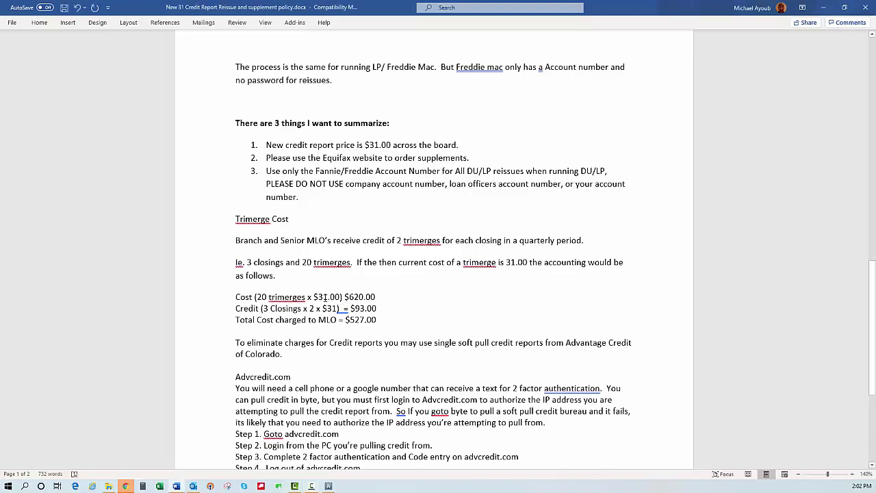
double_click(361, 319)
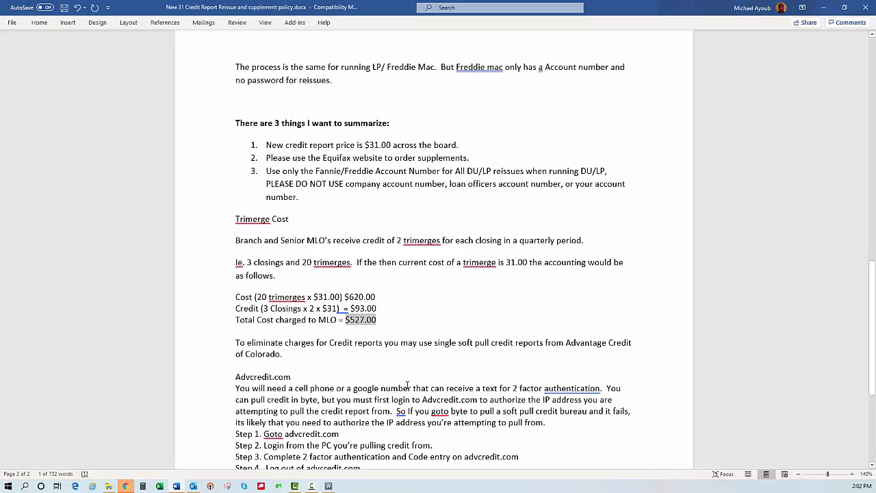
scroll(407, 385, down, 2)
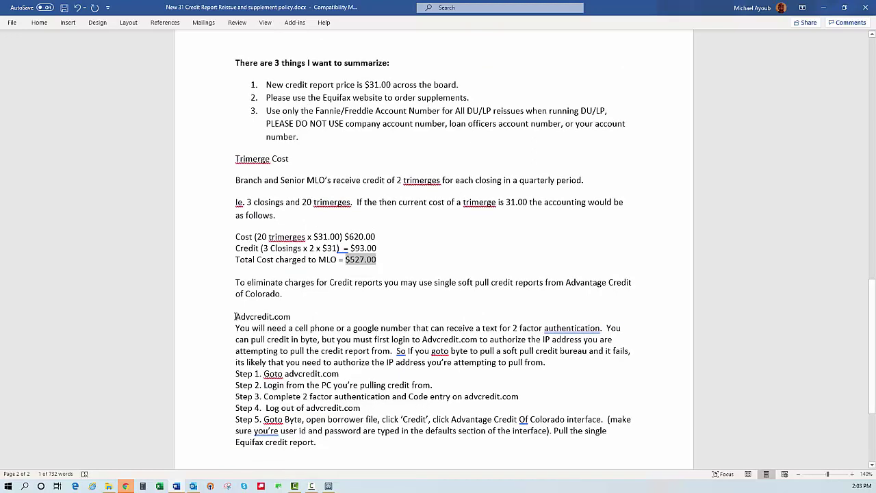
drag(235, 317, 296, 317)
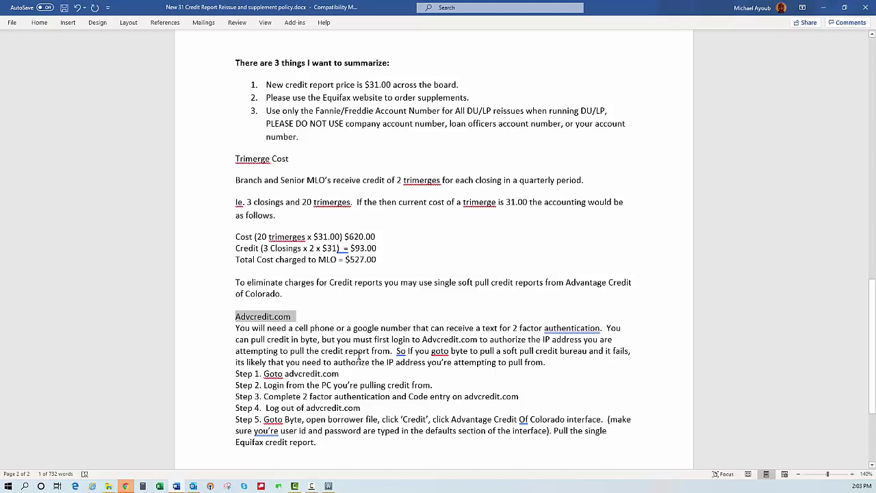
Step: Switch to Chrome and open the Mortgage Credit customer login page from the advcredit.com site
click(823, 7)
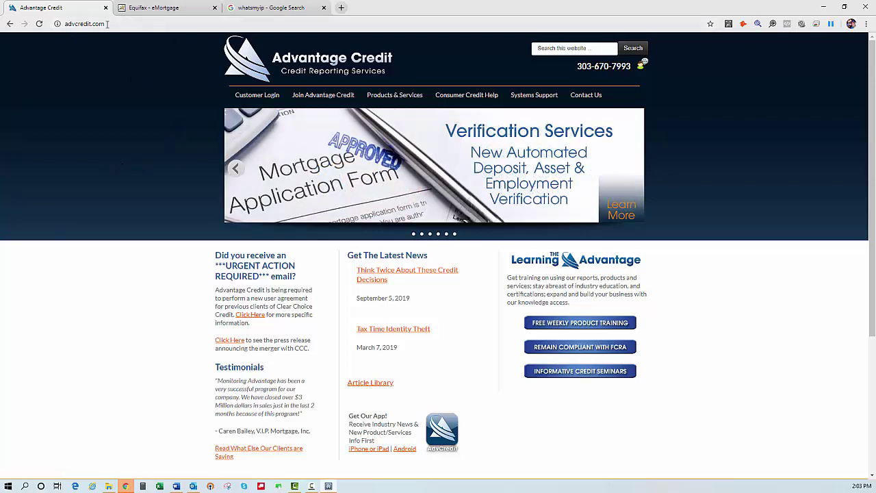
drag(104, 23, 140, 119)
click(141, 118)
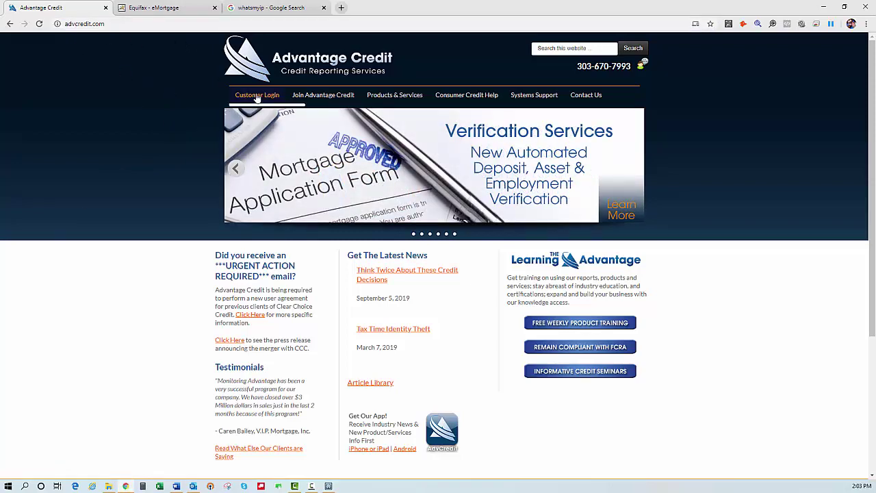
mouse_move(257, 95)
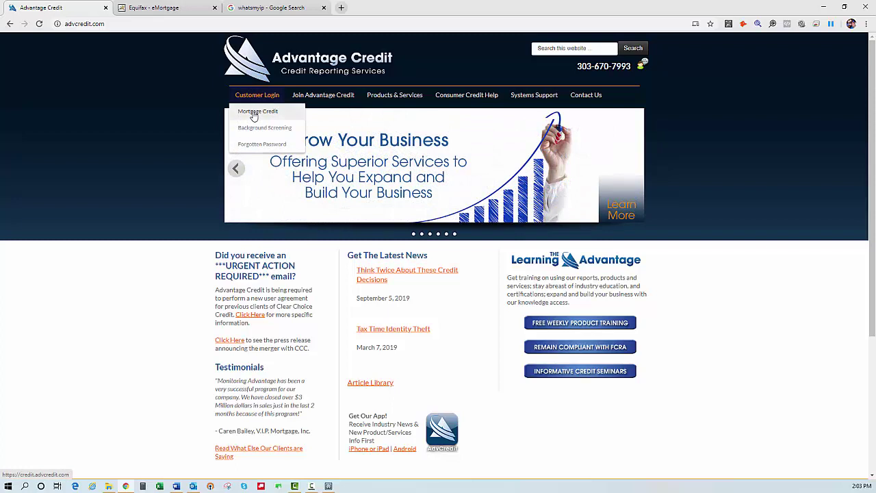
click(254, 117)
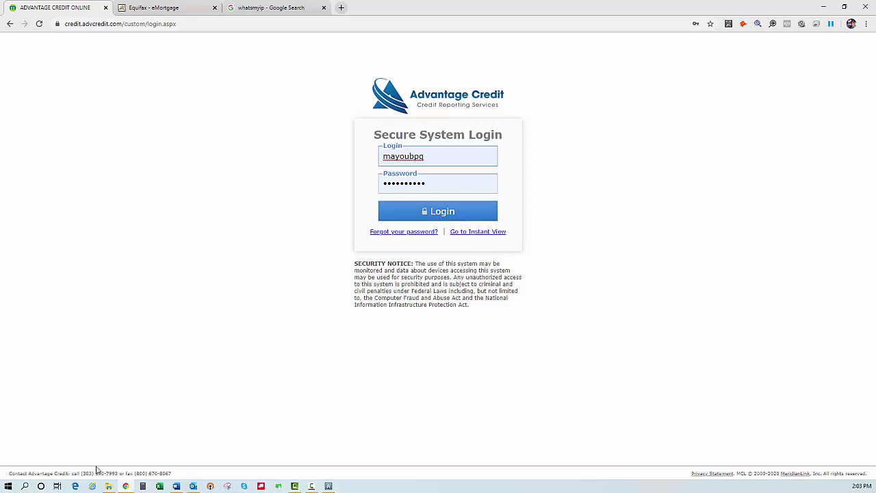
Step: Look over the Advantage Credit contact line below the login form and log in with the prefilled credentials
drag(95, 471, 133, 474)
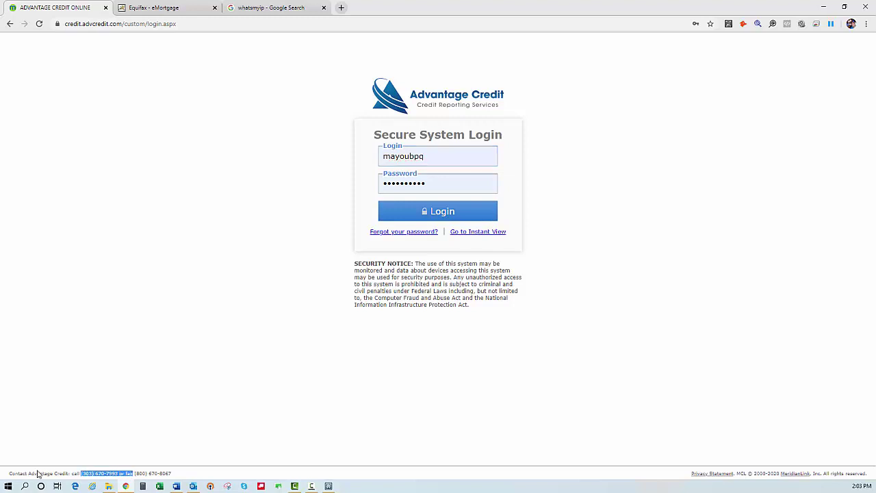
drag(11, 473, 81, 473)
click(163, 476)
click(442, 214)
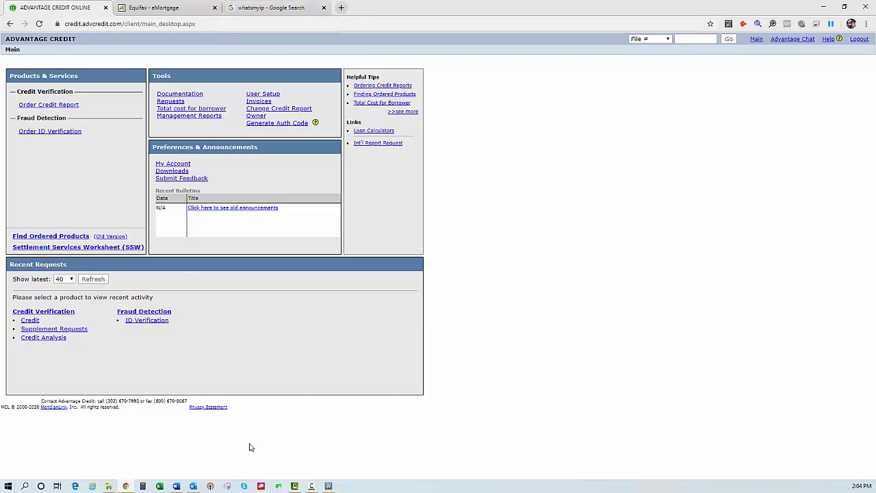
Step: Switch to BytePro, open the Sample 010 loan file from the pipeline and maximize the window
click(329, 486)
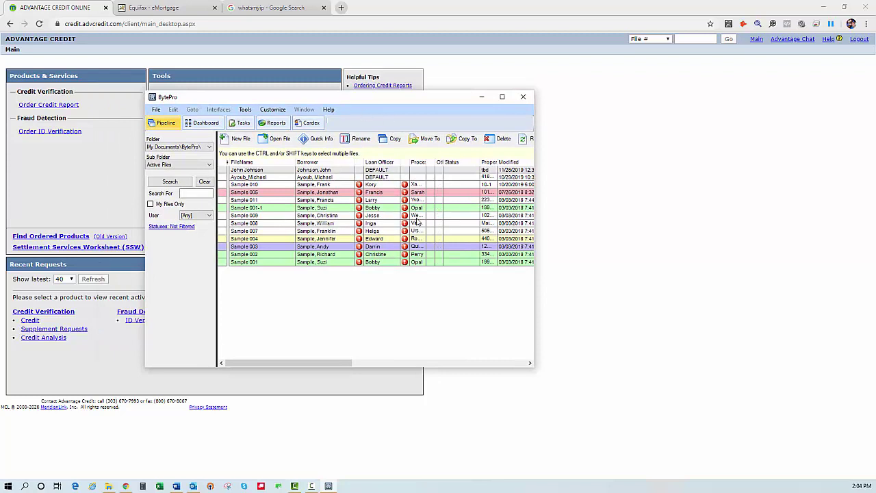
click(259, 186)
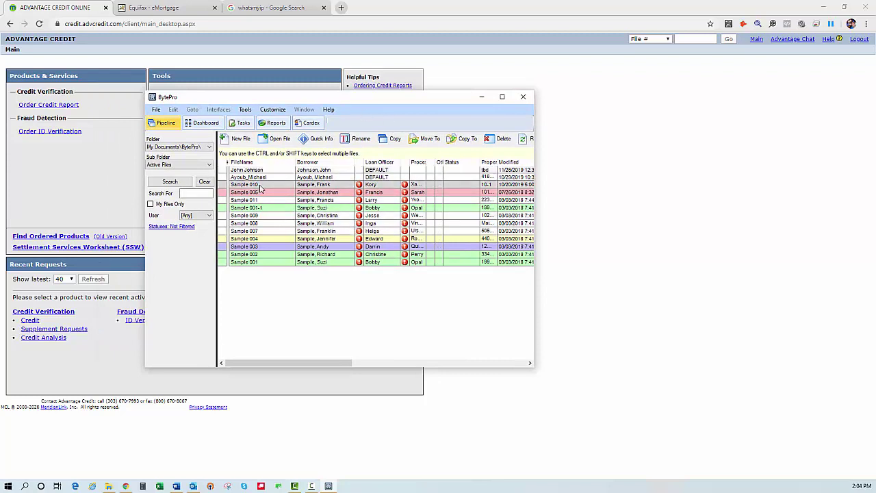
double_click(259, 186)
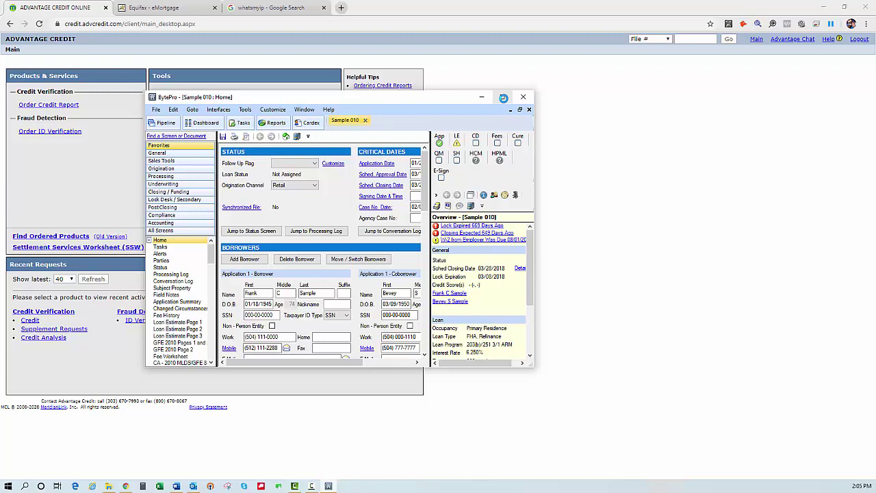
click(503, 97)
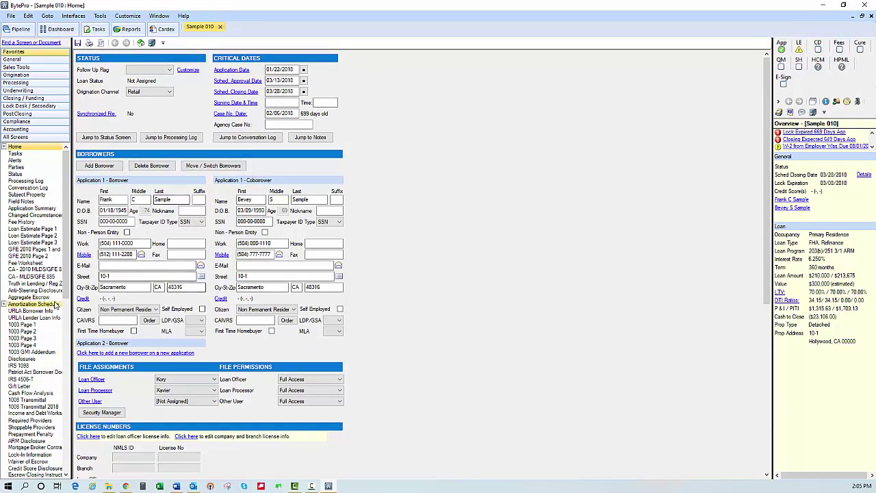
Step: Open the Credit screen of the Sample 010 file to list the credit providers
scroll(19, 298, down, 1)
scroll(18, 299, down, 6)
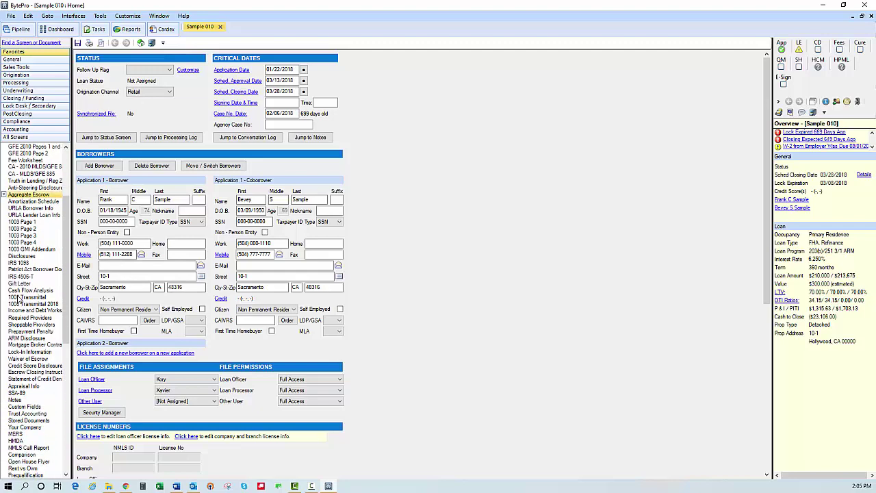
scroll(19, 299, down, 5)
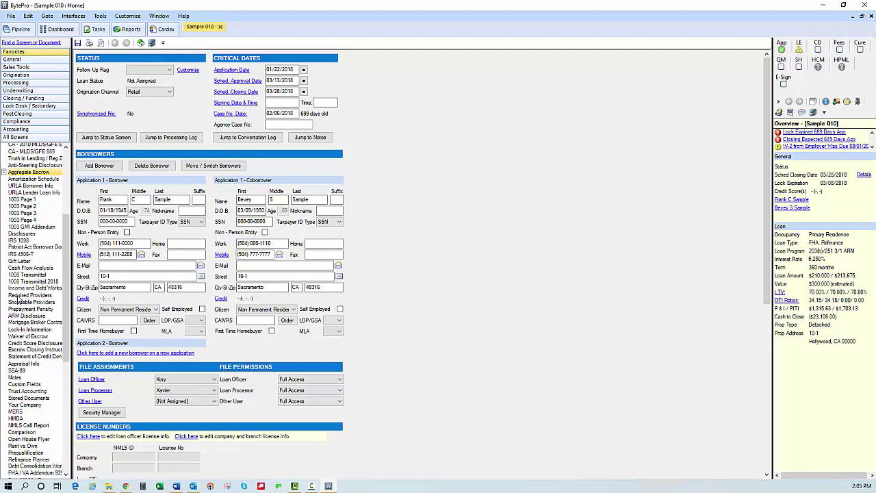
scroll(19, 299, down, 1)
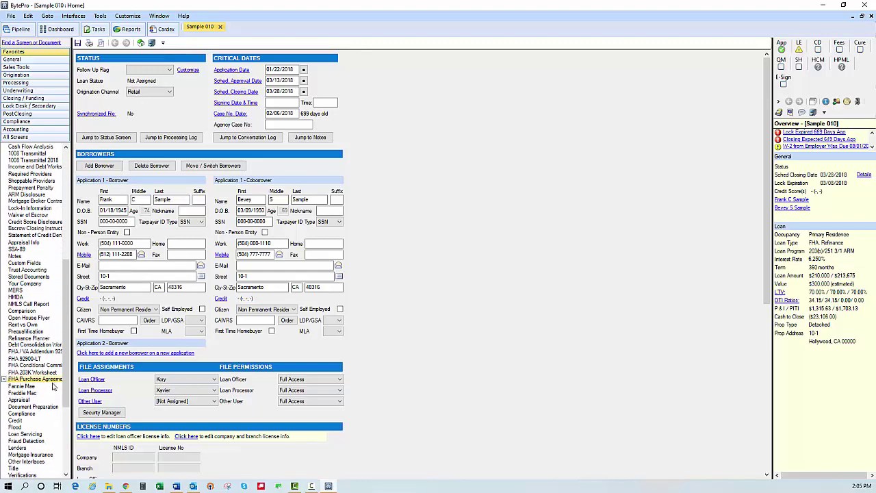
click(17, 421)
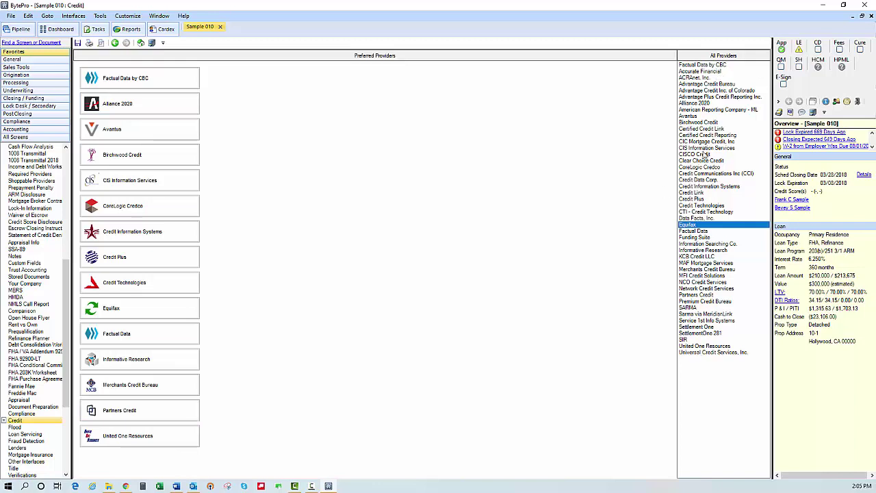
Step: Open the order form for Advantage Credit Inc. of Colorado from the list of all providers
click(717, 90)
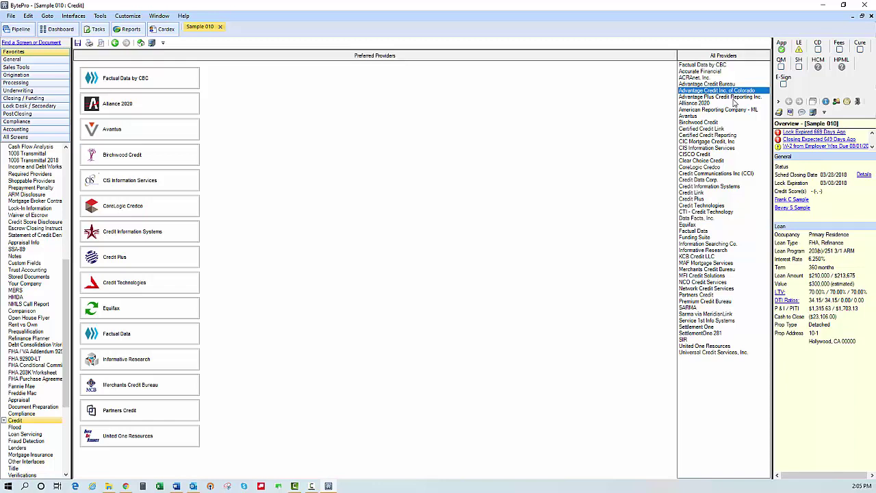
click(691, 225)
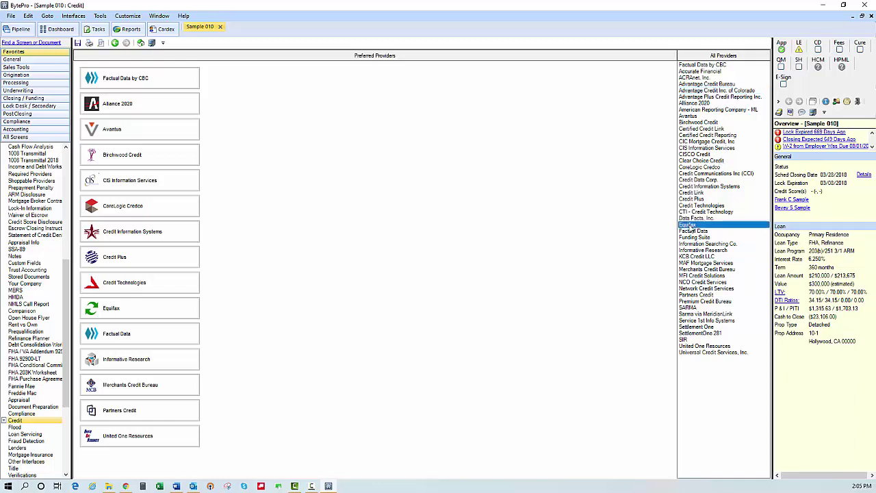
double_click(716, 91)
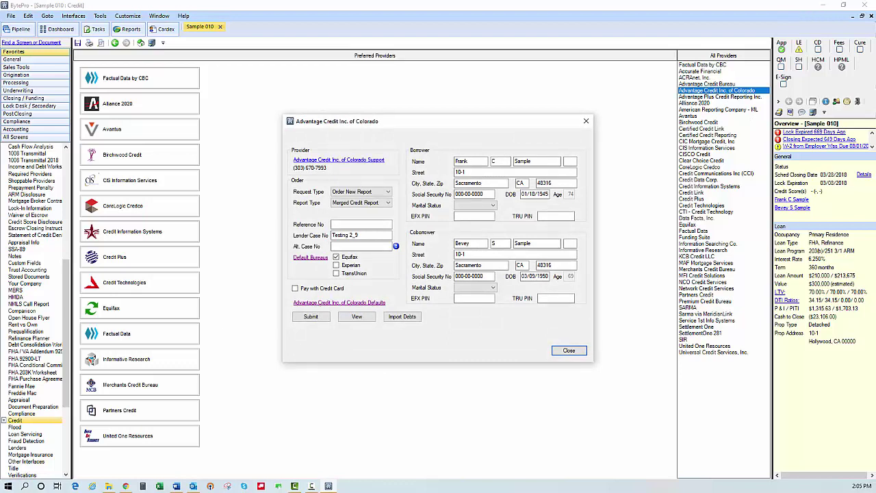
Step: Check the user name in the Advantage Credit Inc. of Colorado defaults and set the credit report format to PDF
click(338, 302)
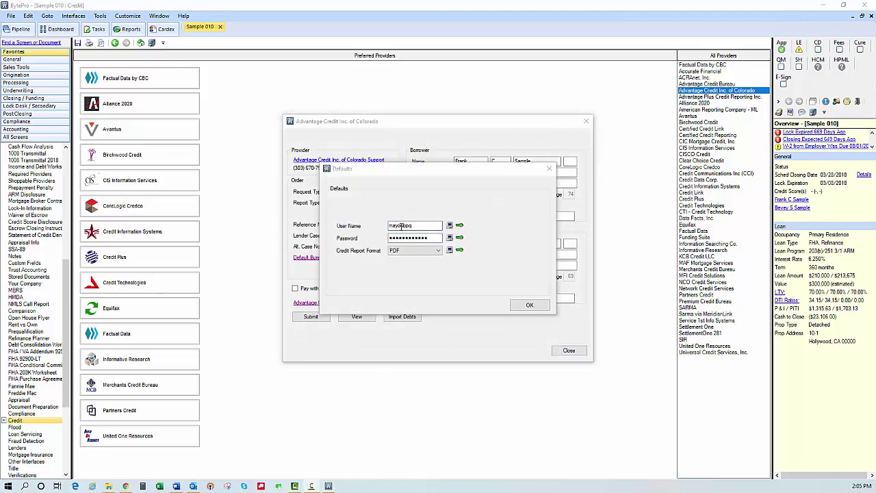
drag(419, 225, 375, 225)
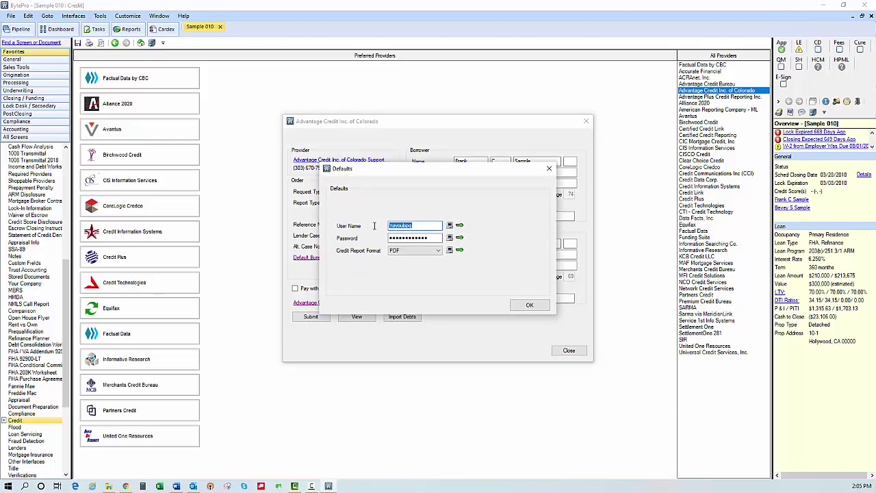
click(402, 250)
click(401, 259)
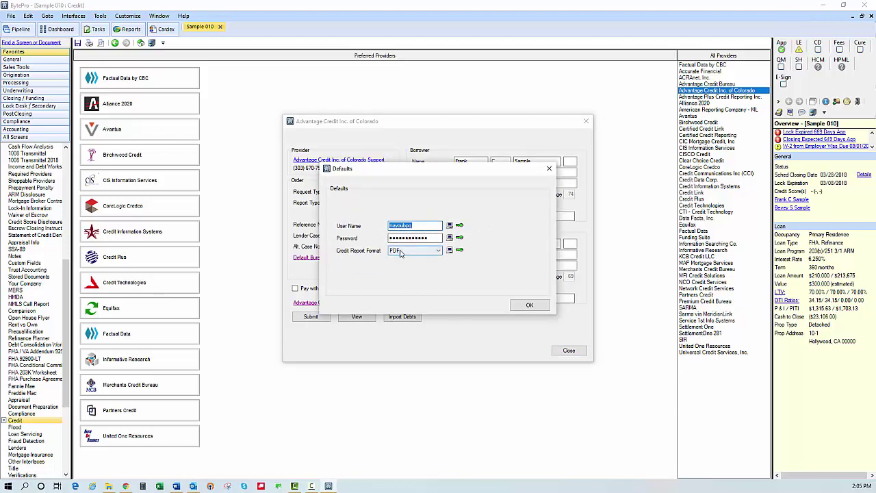
click(528, 306)
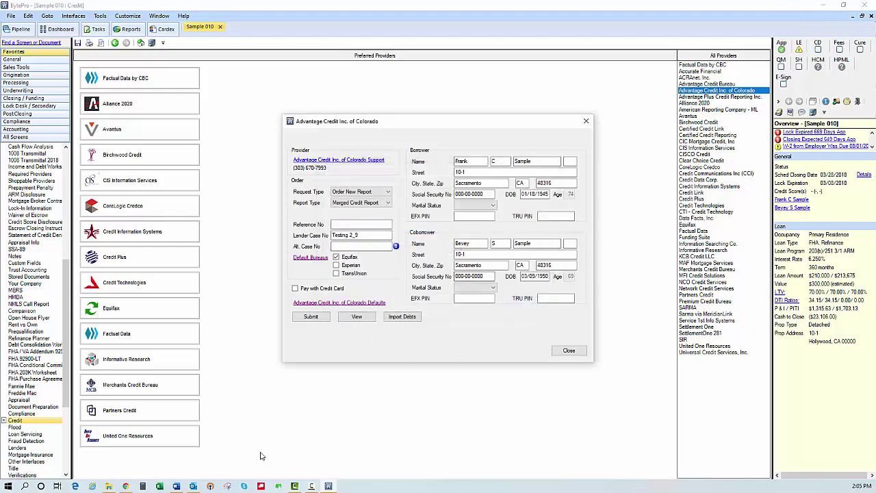
Step: Switch to Chrome and highlight the advcredit.com domain in the address of the Advantage Credit site
click(125, 486)
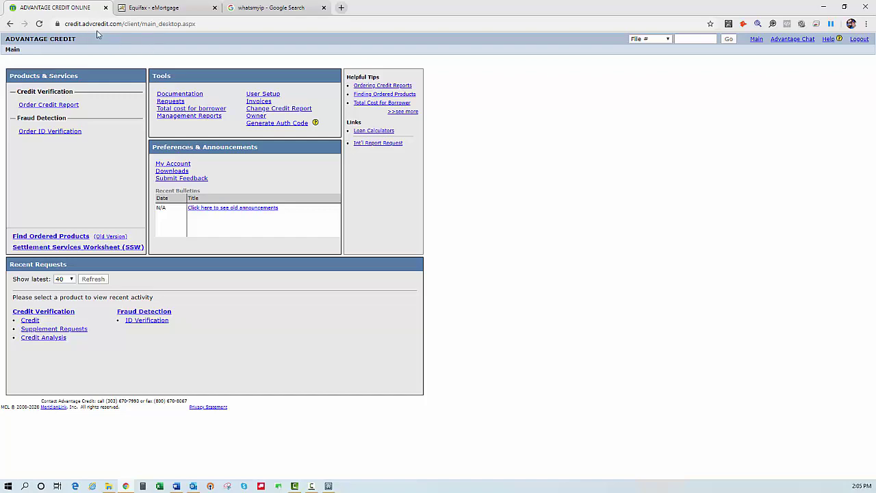
drag(84, 24, 124, 24)
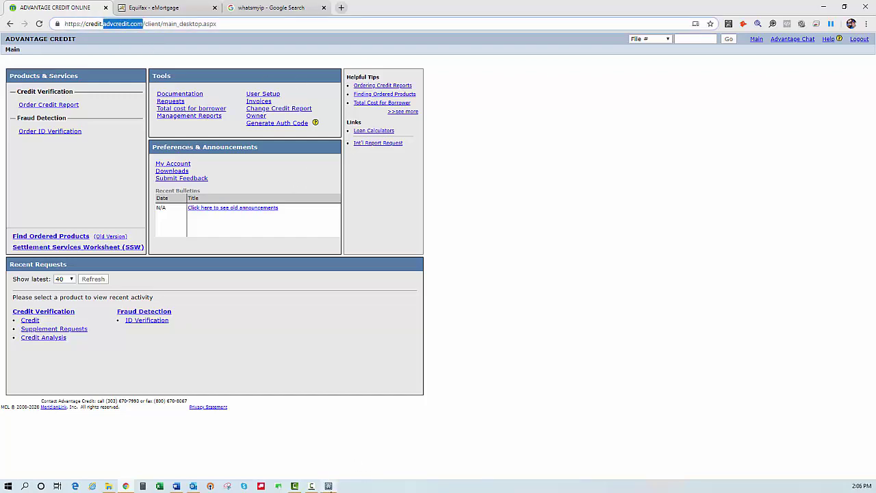
Step: Switch back to BytePro and check the password field in the Advantage Credit Inc. of Colorado defaults
click(329, 485)
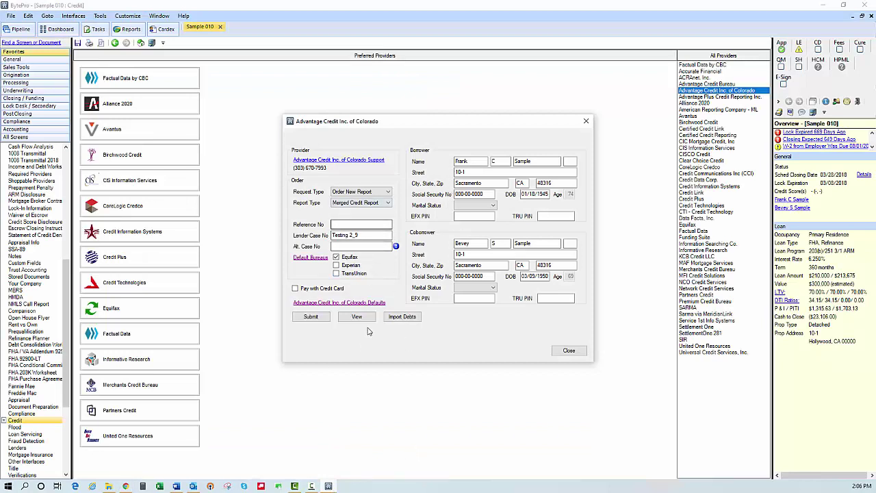
click(327, 306)
click(431, 237)
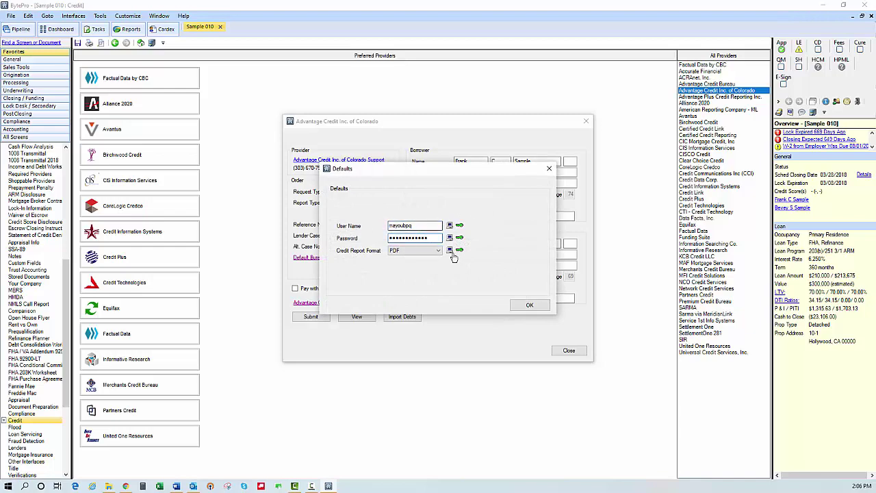
click(529, 305)
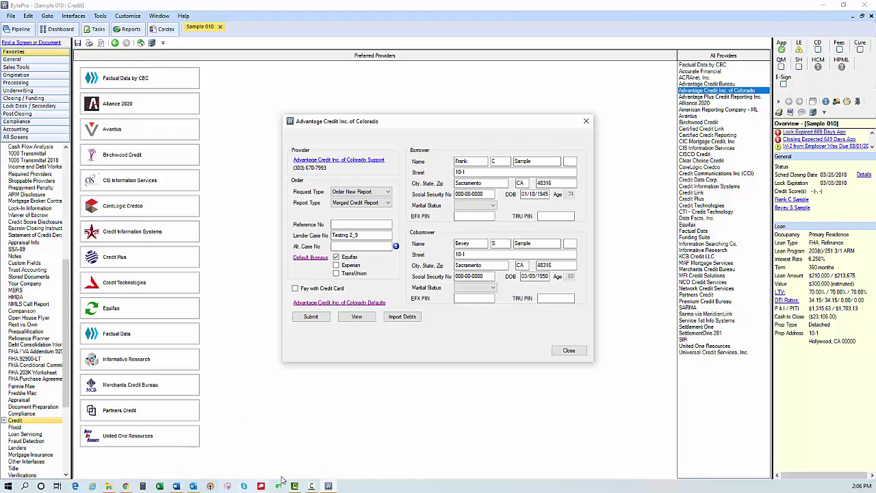
Step: Switch to Chrome to locate the Order Credit Report option on the Advantage Credit site and return to BytePro
click(125, 486)
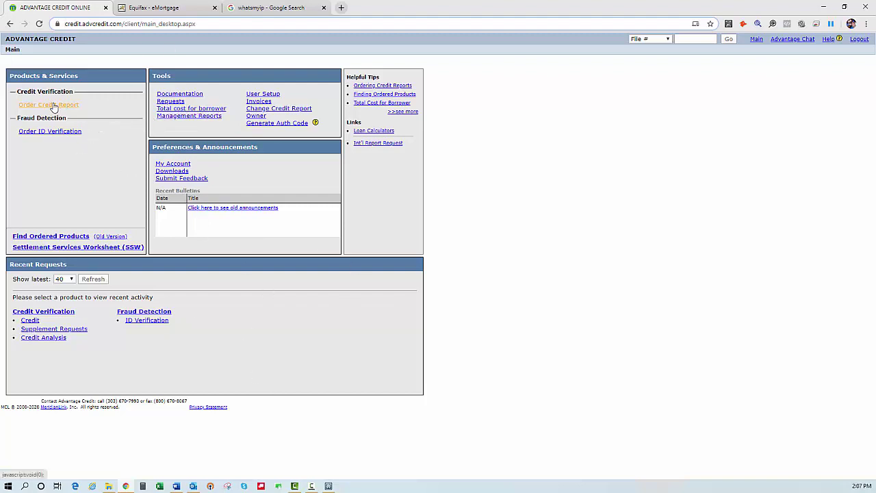
click(329, 486)
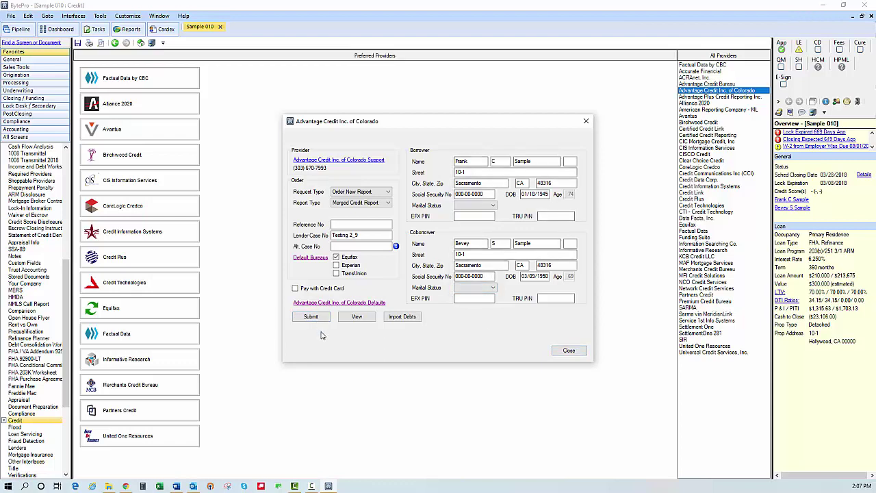
Step: Close the Advantage Credit Inc. of Colorado order form and select Equifax among all providers
click(568, 351)
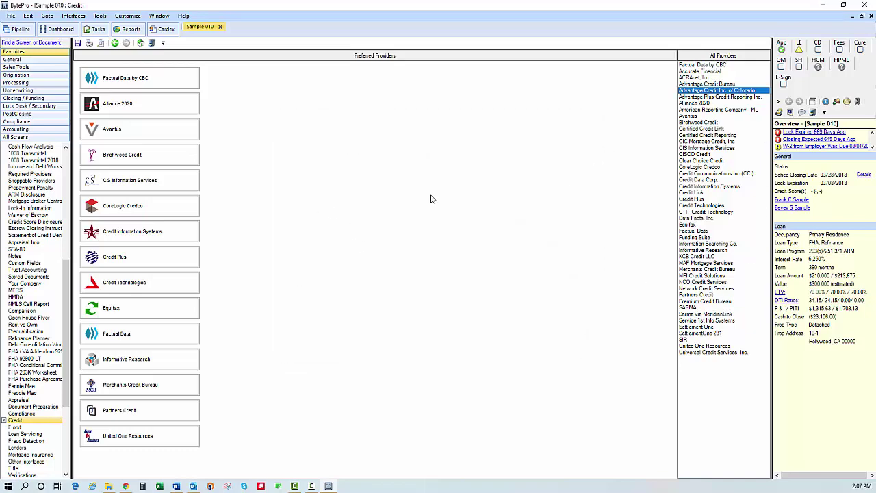
click(687, 225)
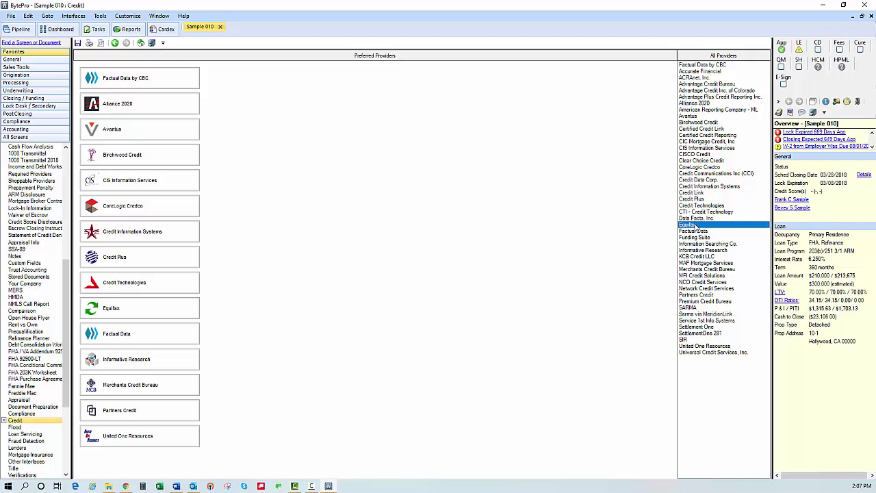
Step: Open the Equifax order form and check the account ID, user name and password fields in its defaults
click(111, 309)
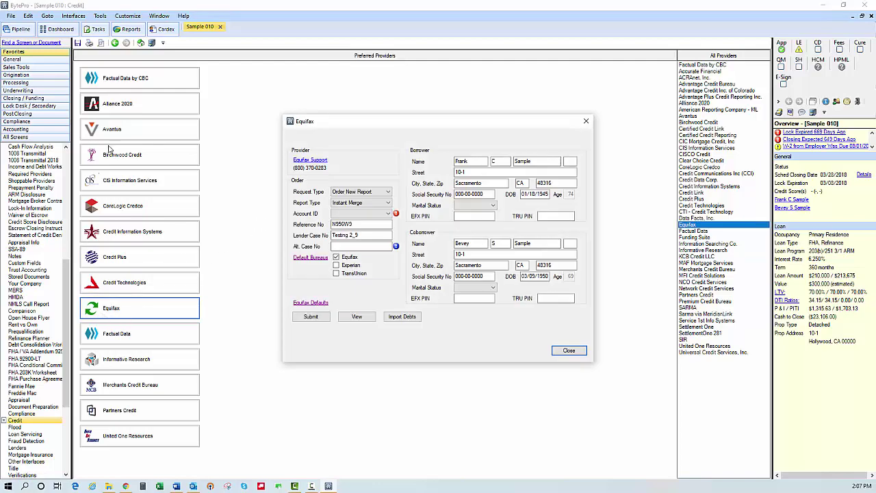
click(567, 350)
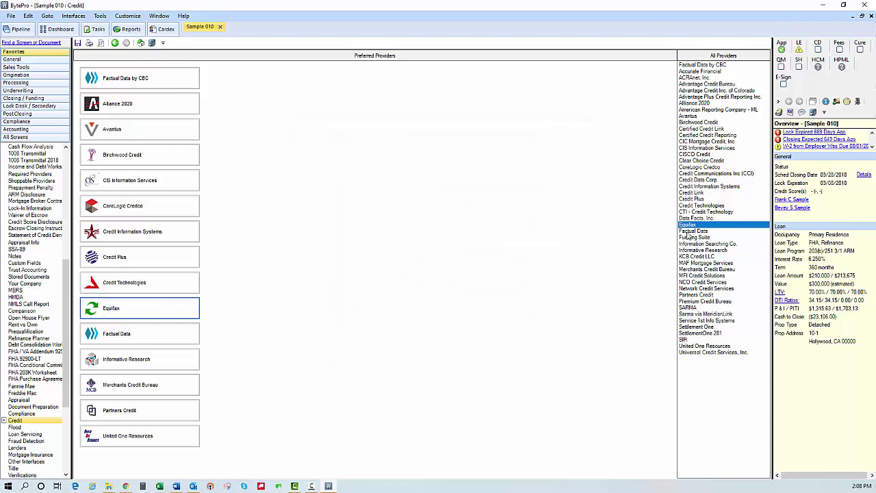
double_click(689, 225)
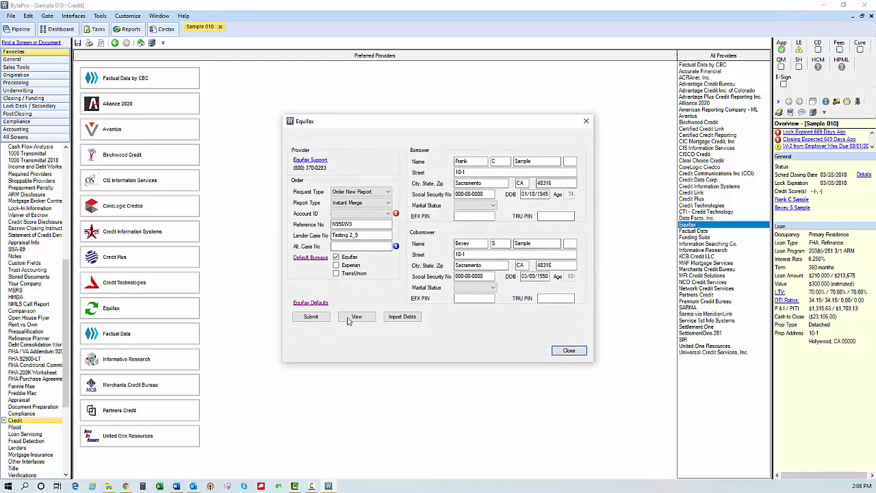
click(307, 303)
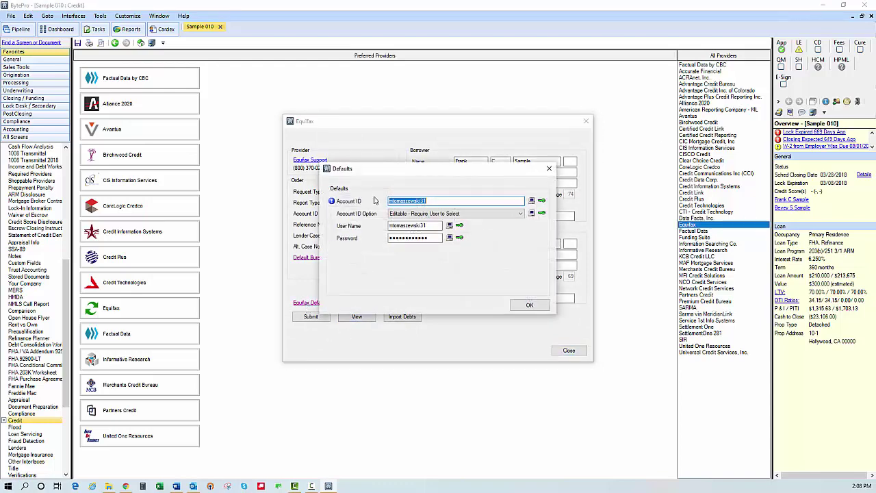
click(433, 225)
click(415, 237)
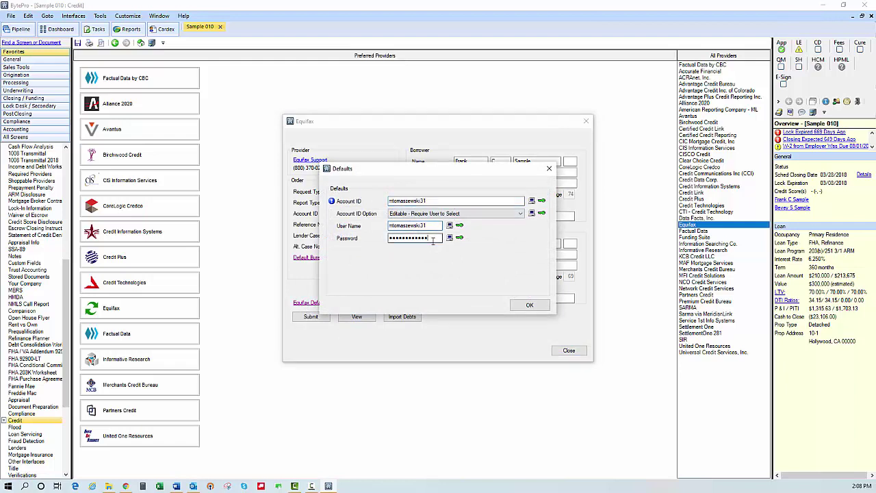
click(528, 305)
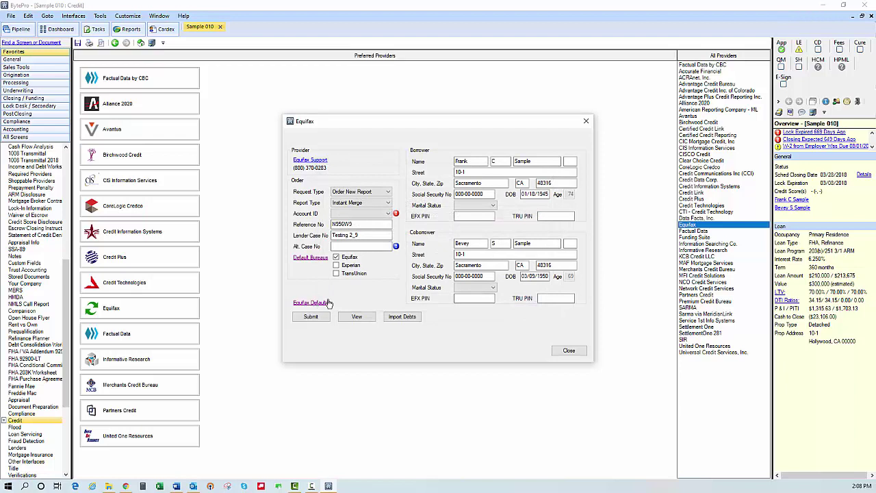
Step: Add Experian and TransUnion to the bureaus in the Equifax order and close the form
click(336, 265)
click(336, 273)
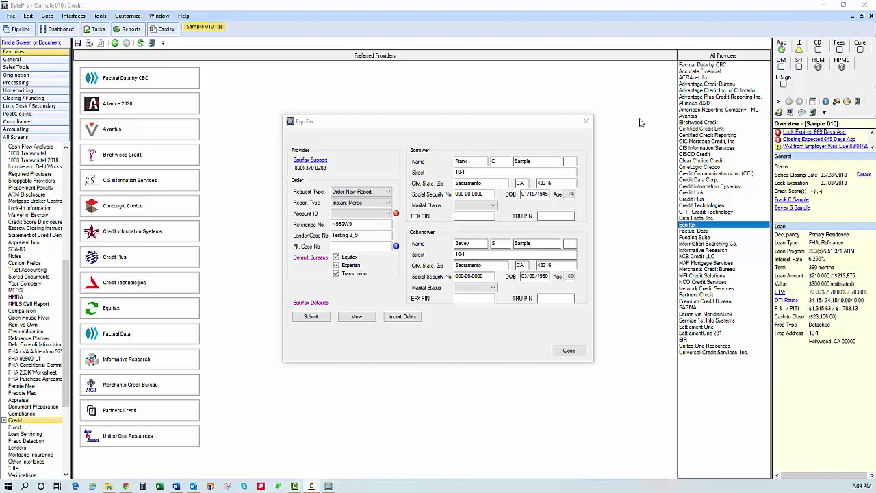
click(567, 352)
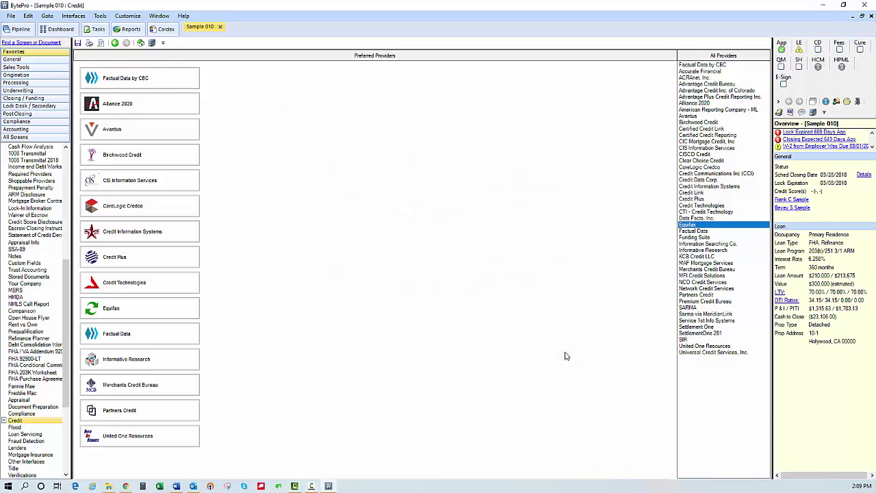
Step: Switch to Chrome and log in to the Equifax eMortgage site with the saved credentials
click(823, 9)
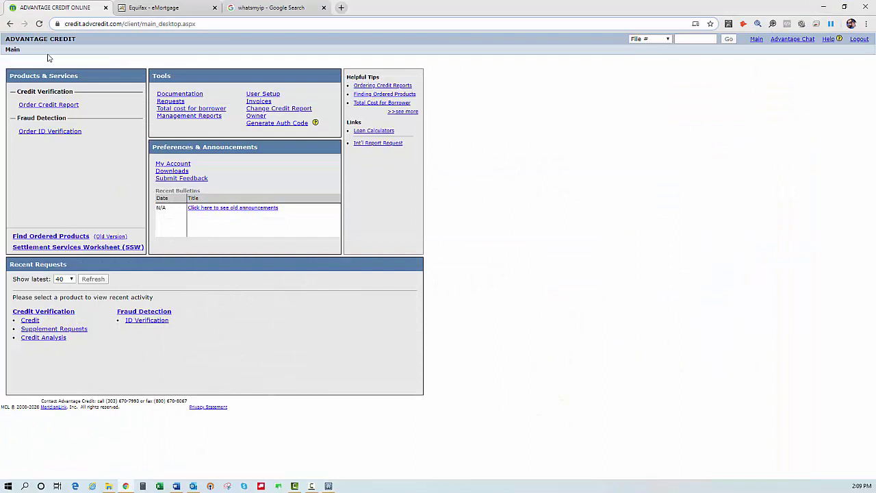
click(149, 10)
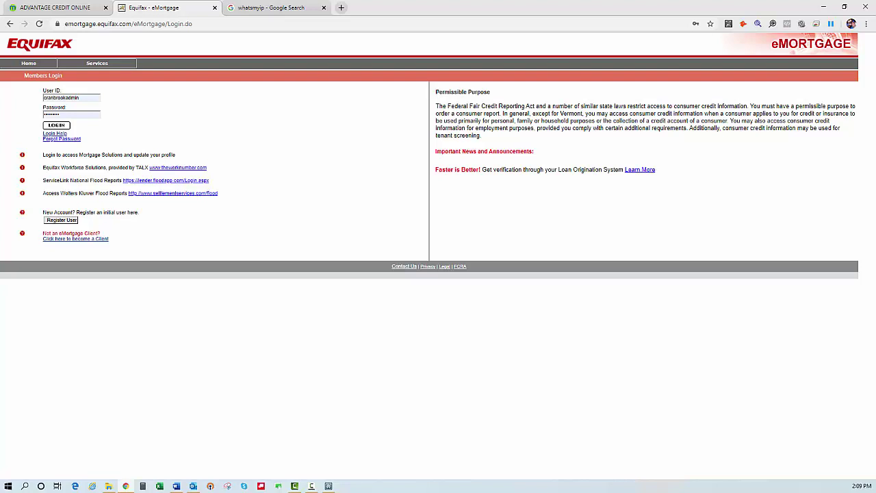
key(Return)
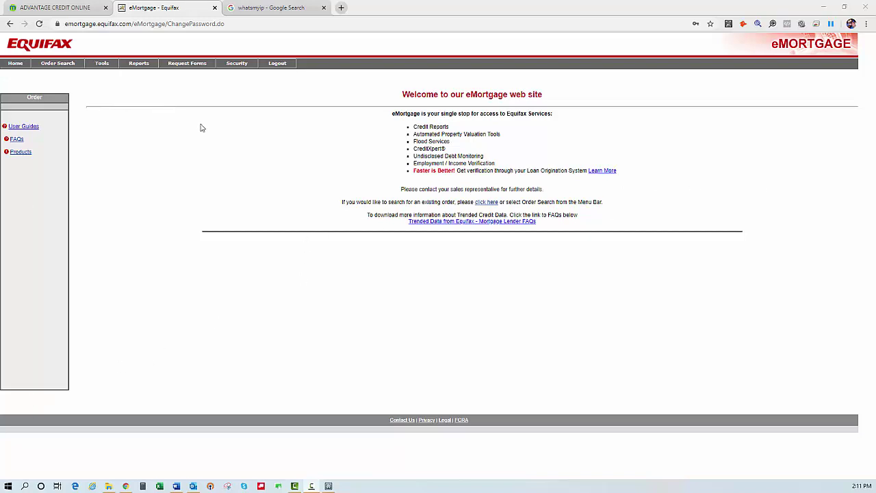
Step: Open the eMortgage order search page and locate the user management options on the Equifax and Advantage Credit sites
click(53, 65)
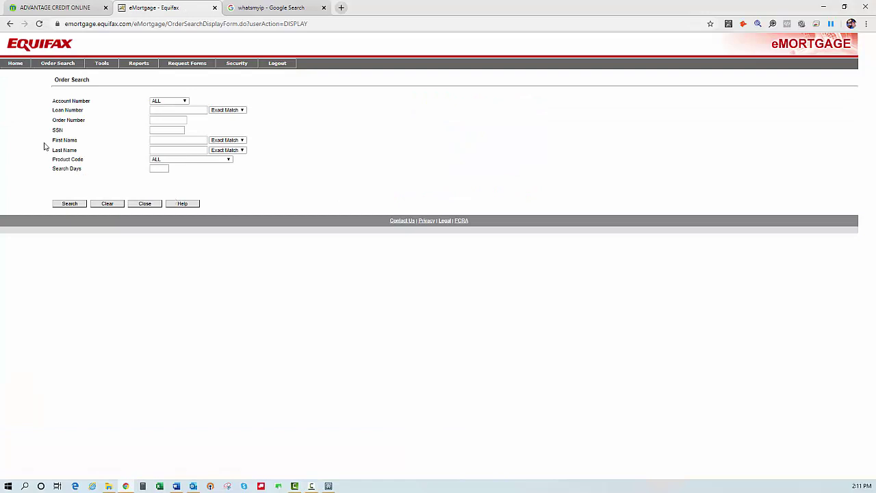
mouse_move(102, 63)
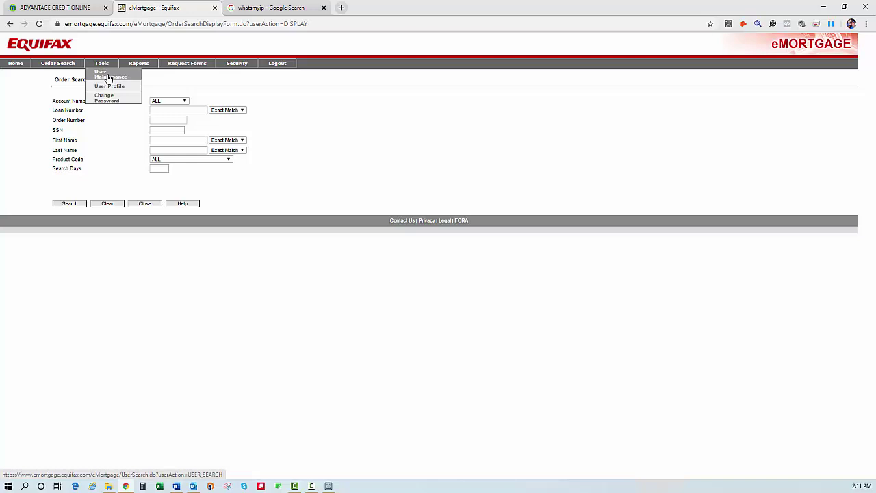
click(58, 9)
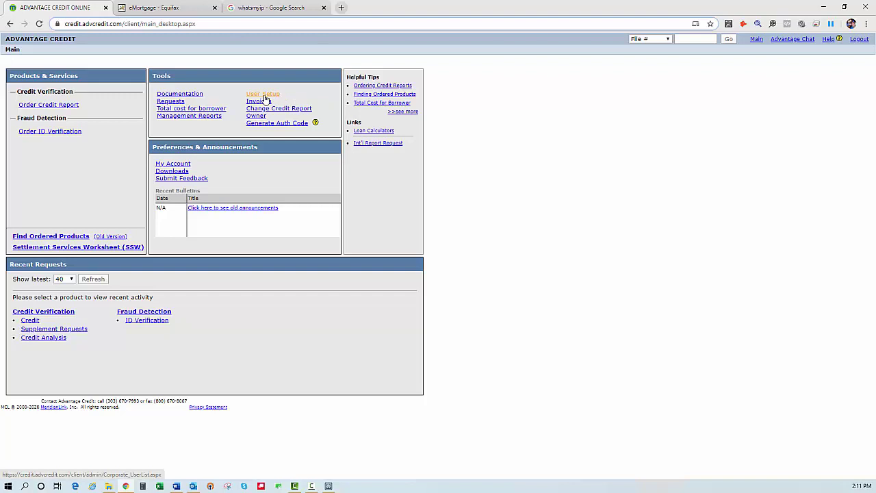
click(157, 9)
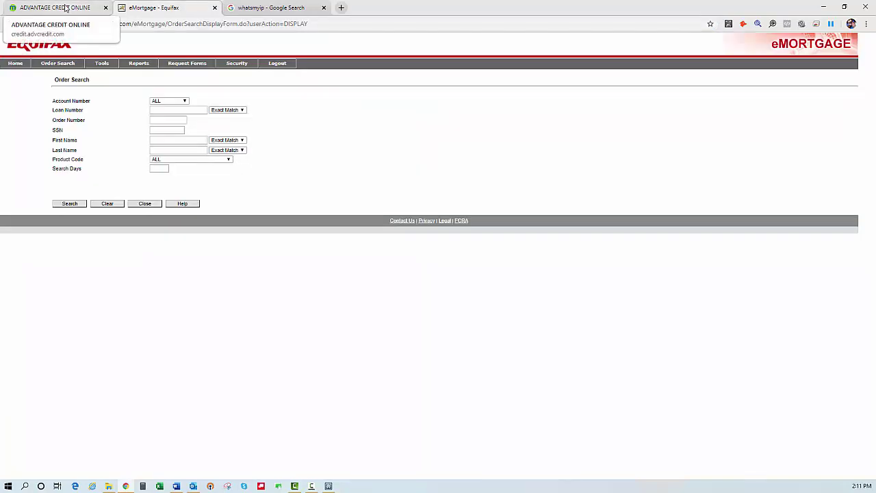
click(65, 7)
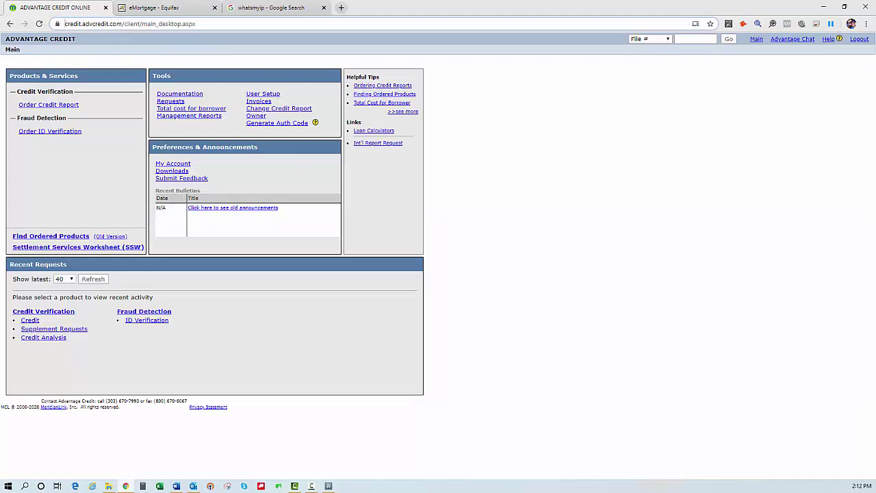
Step: Switch to Word and highlight "reissue" in the reissue heading and the Fannie Mae account number and password lines
key(alt+Tab)
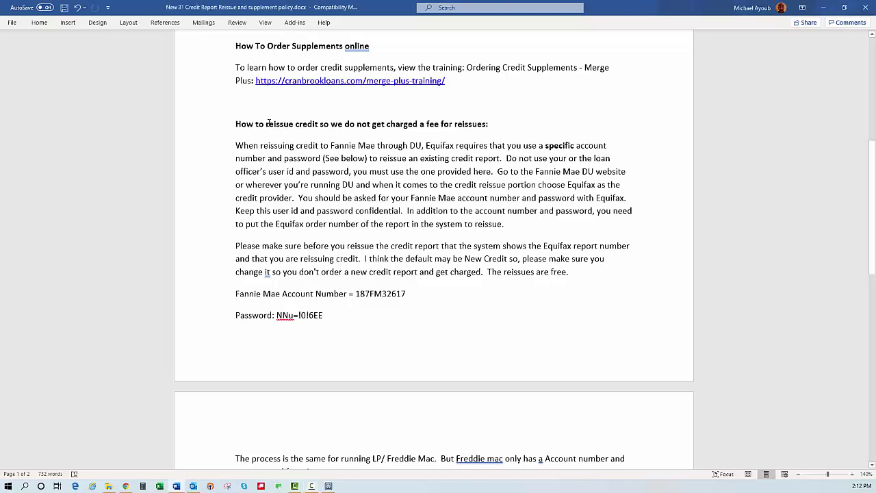
drag(266, 124, 293, 123)
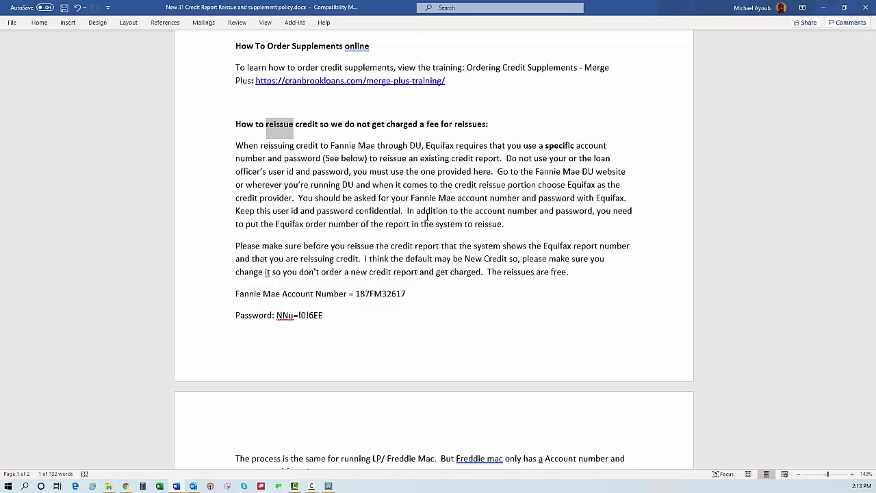
drag(236, 294, 397, 323)
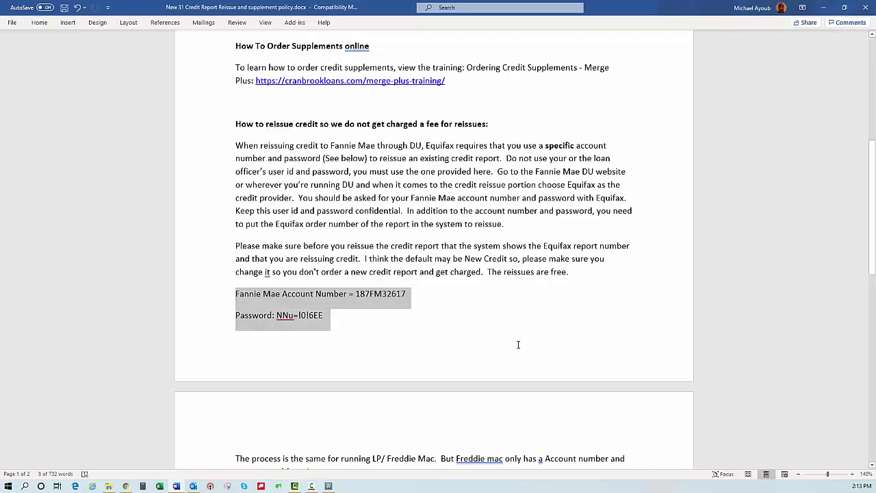
Step: Highlight the Trimerge Cost section in the policy document, from its heading into the sentence about eliminating credit report charges
scroll(518, 345, down, 1)
scroll(518, 344, up, 1)
scroll(416, 315, up, 1)
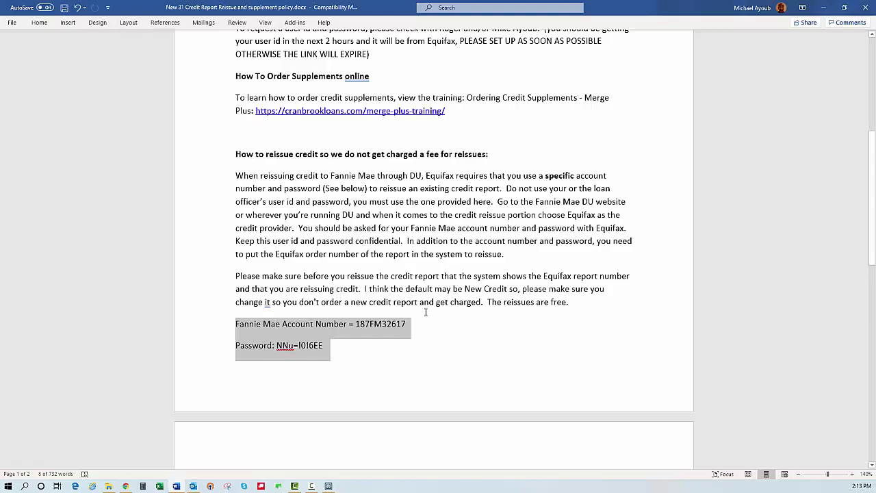
scroll(425, 312, down, 10)
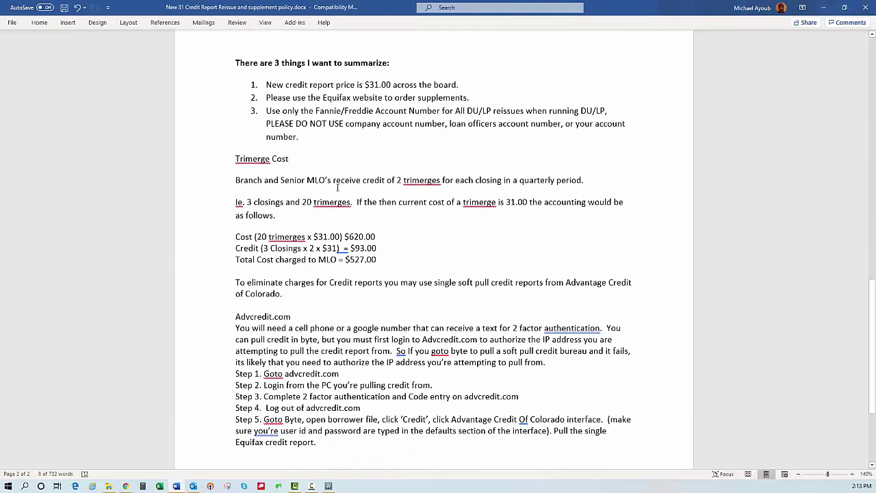
drag(235, 159, 418, 281)
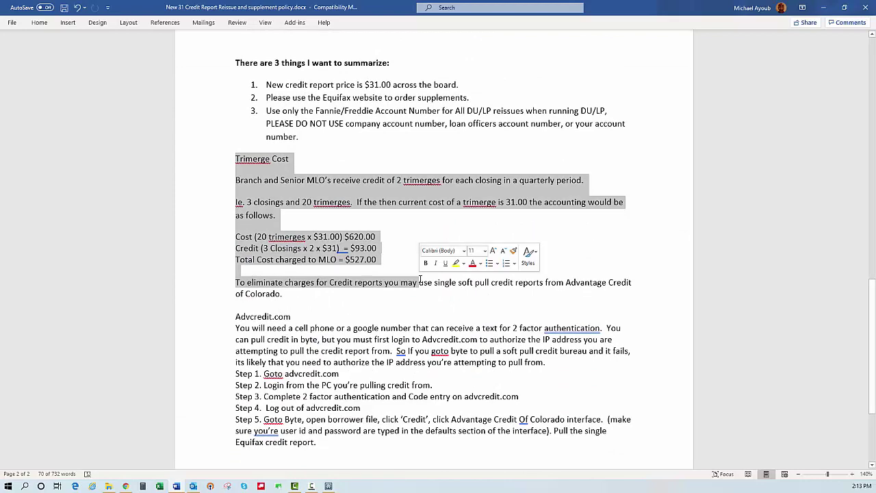